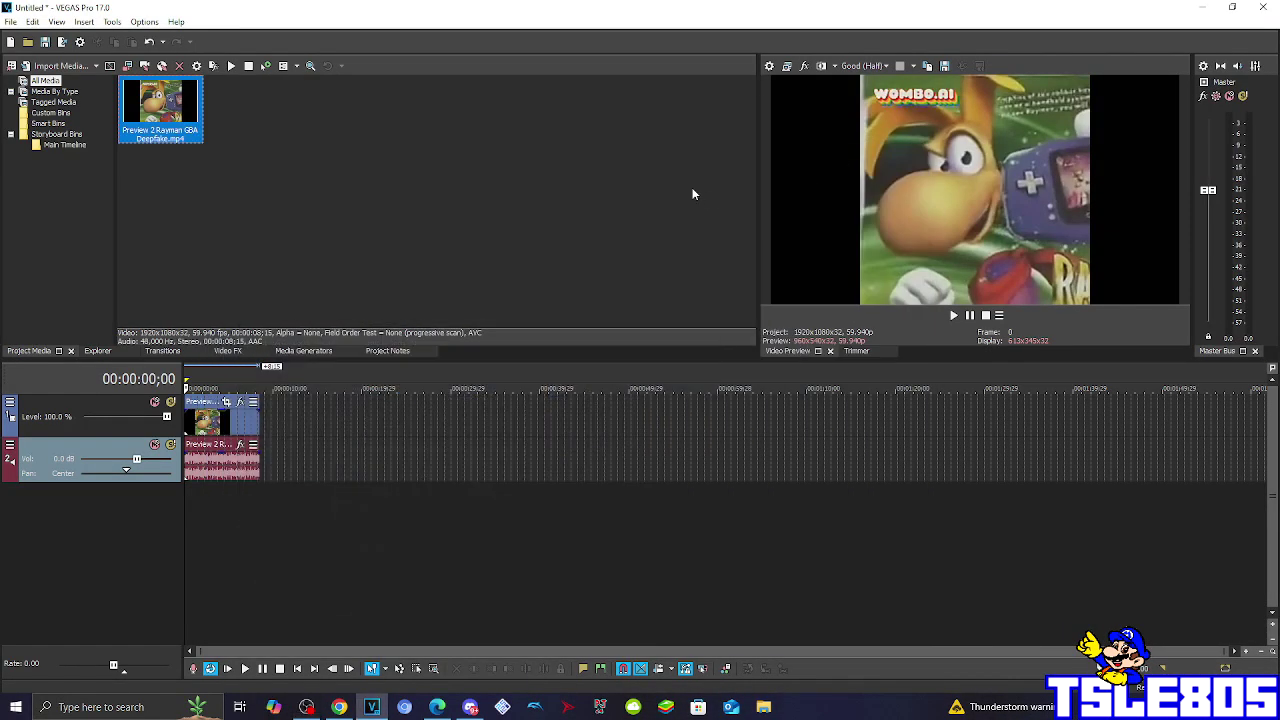
# Display the Gradient Map presets from the Video FX plug-in list.
pyautogui.click(692, 193)
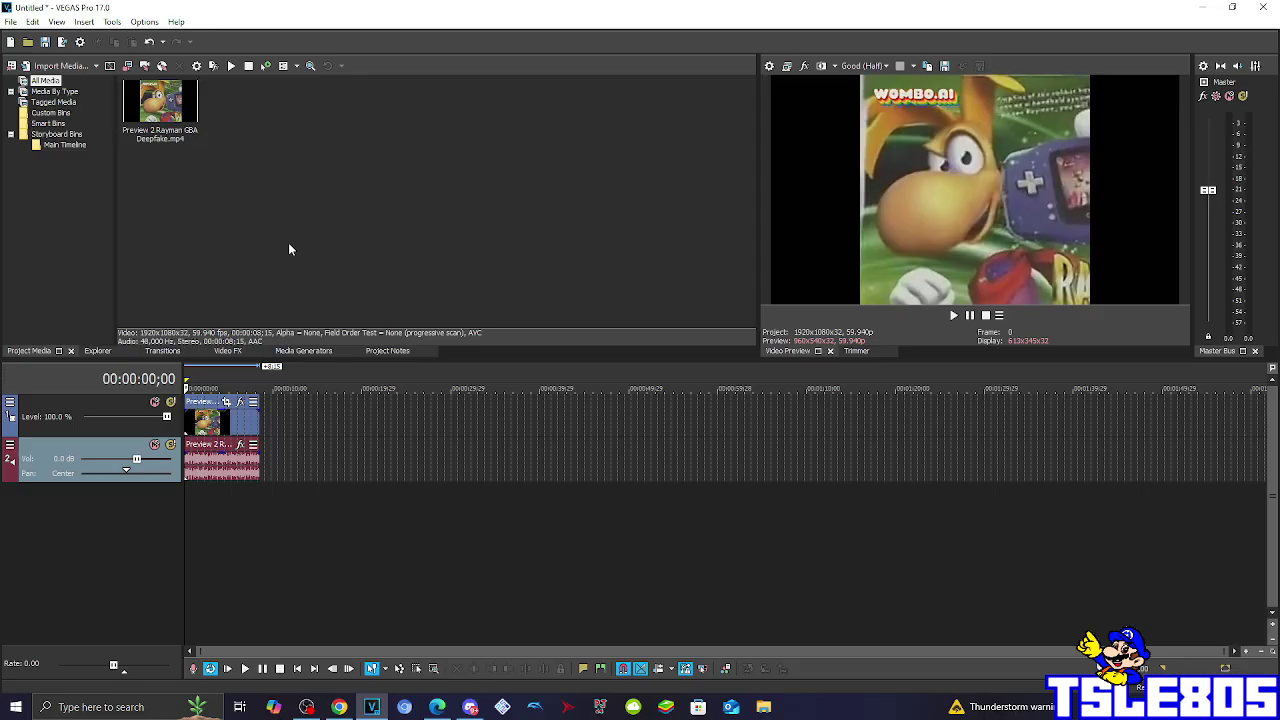
pyautogui.moveTo(288, 216); pyautogui.dragTo(116, 103)
pyautogui.click(227, 351)
pyautogui.scroll(-7, 180, 229)
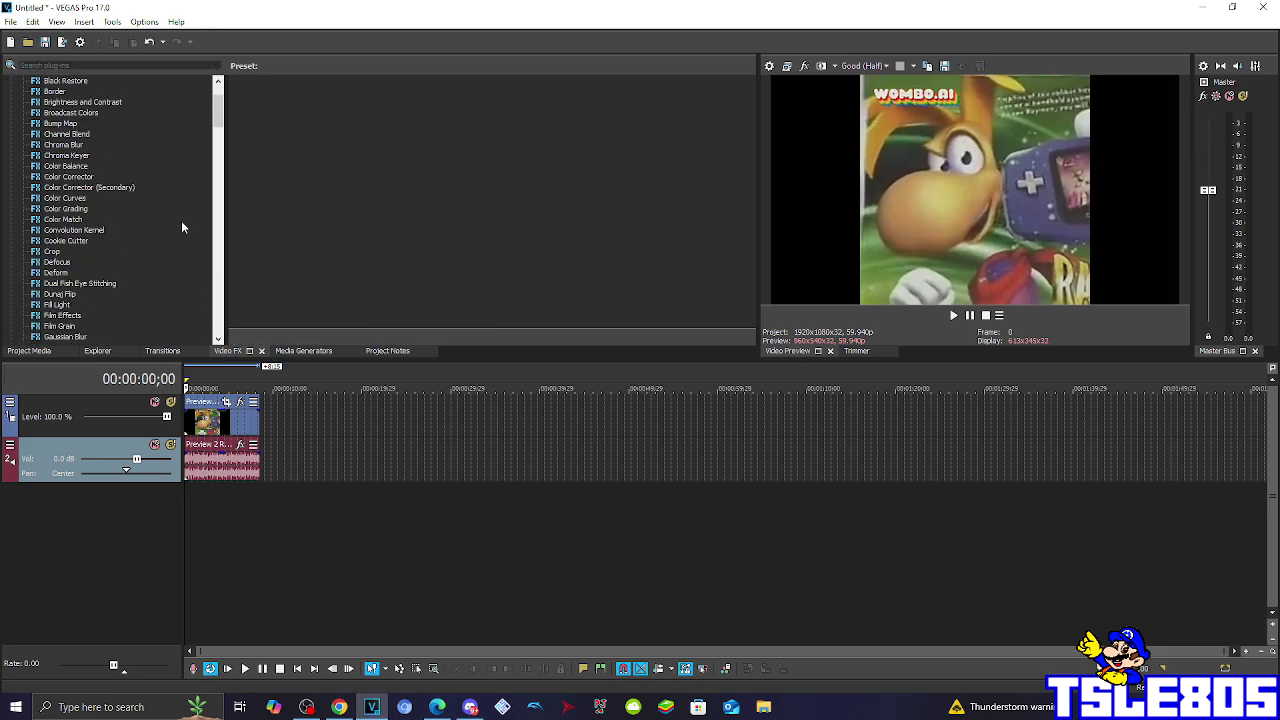
pyautogui.click(74, 210)
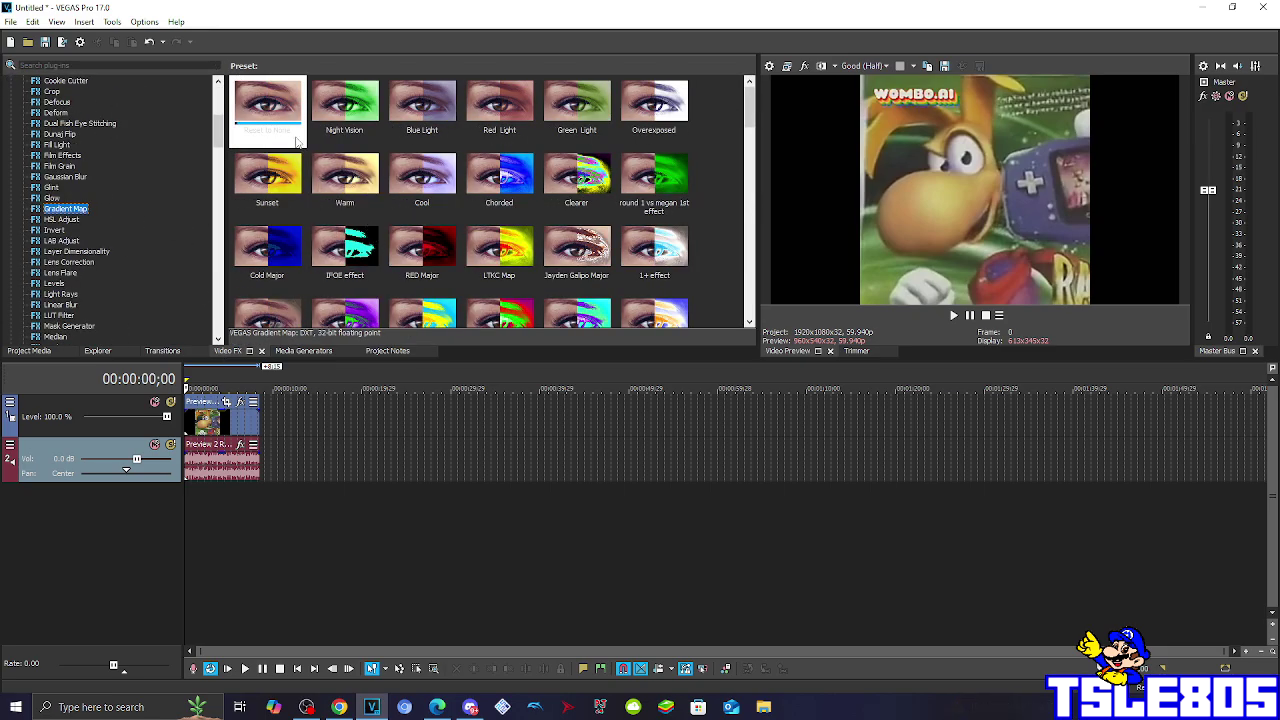
# Apply the Gradient Map Reset to None preset to the clip, then shrink and move its settings window.
pyautogui.moveTo(256, 414); pyautogui.dragTo(250, 414)
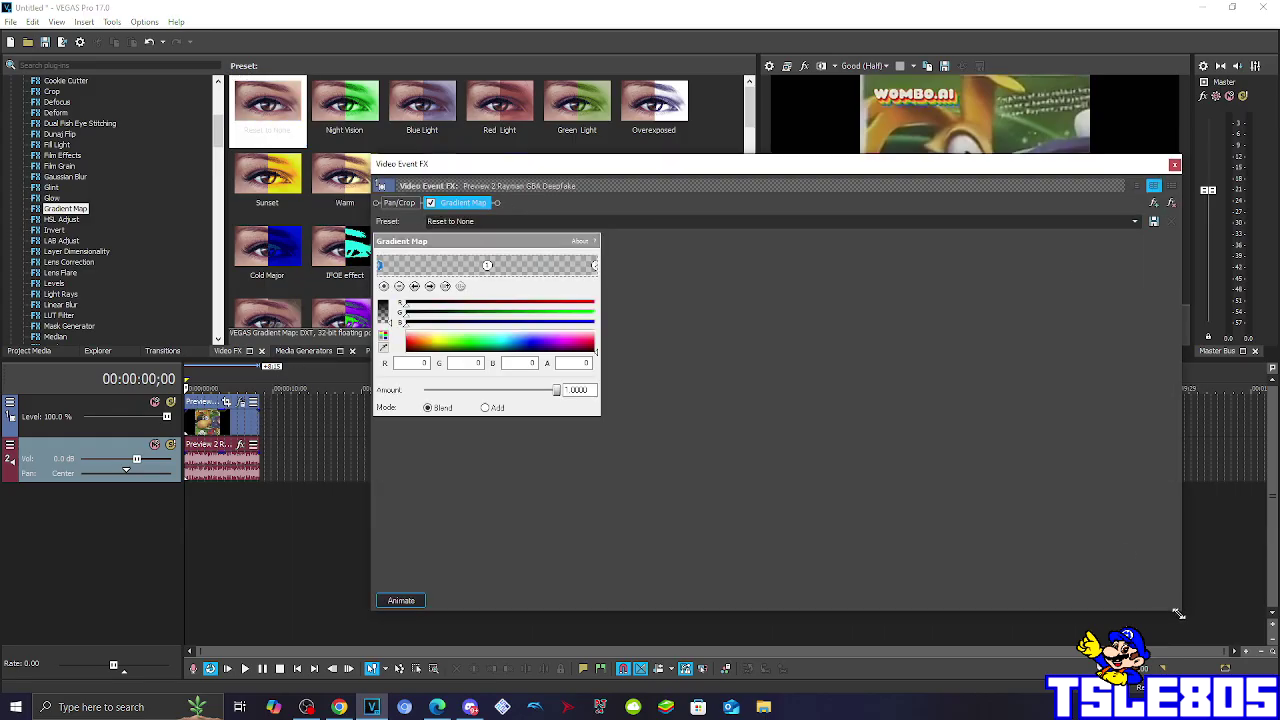
pyautogui.moveTo(1178, 612); pyautogui.dragTo(874, 512)
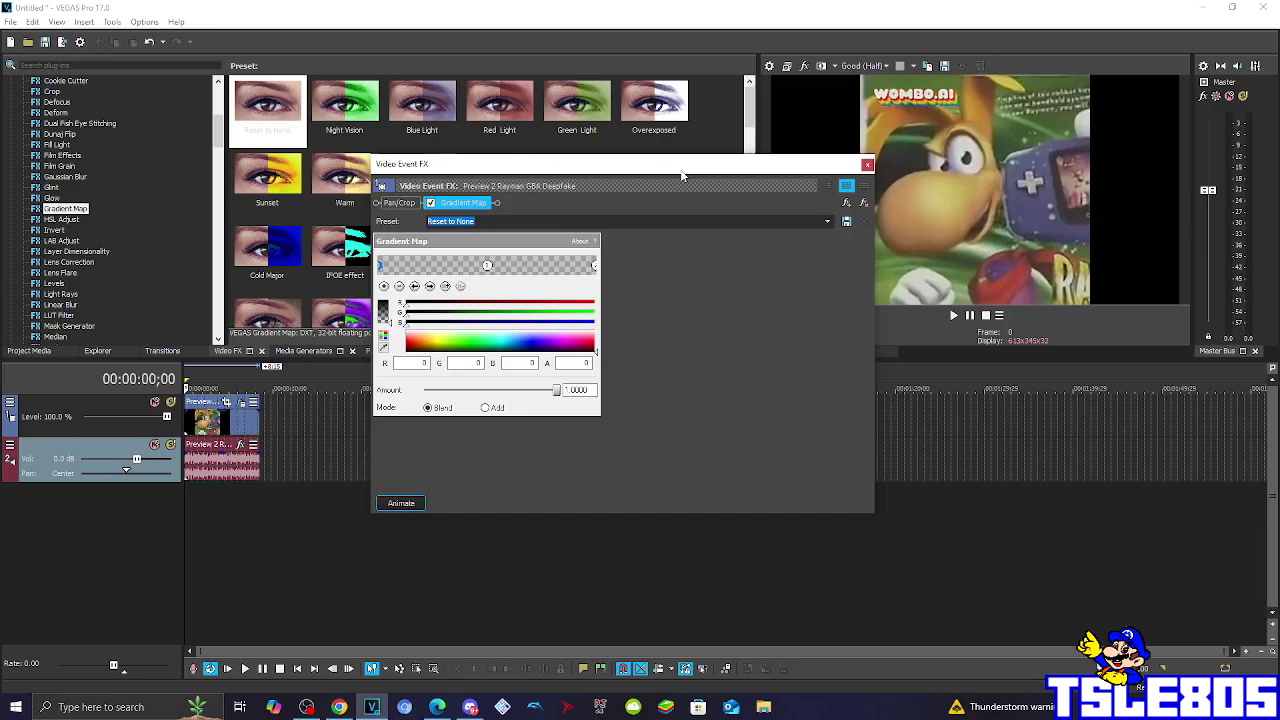
pyautogui.moveTo(681, 172); pyautogui.dragTo(856, 220)
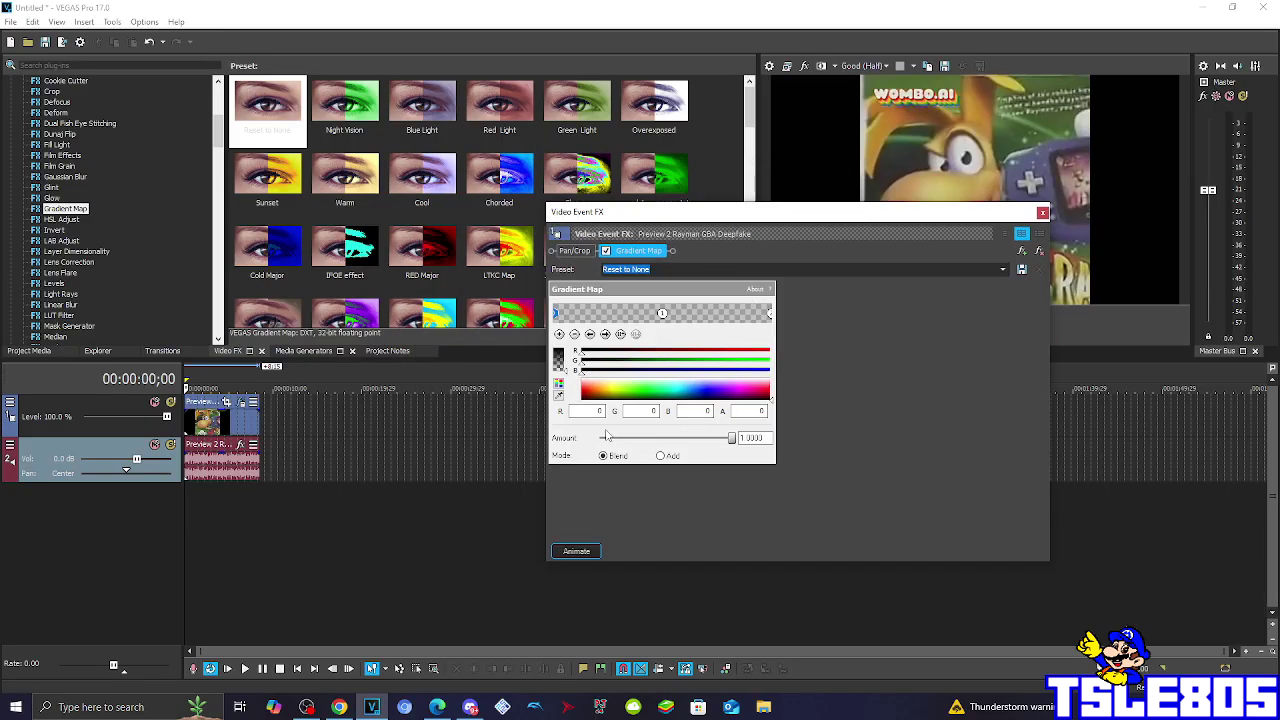
# Set the left gradient stop to white (255) and the middle stop's alpha to 255.
pyautogui.click(598, 411)
pyautogui.write('255')
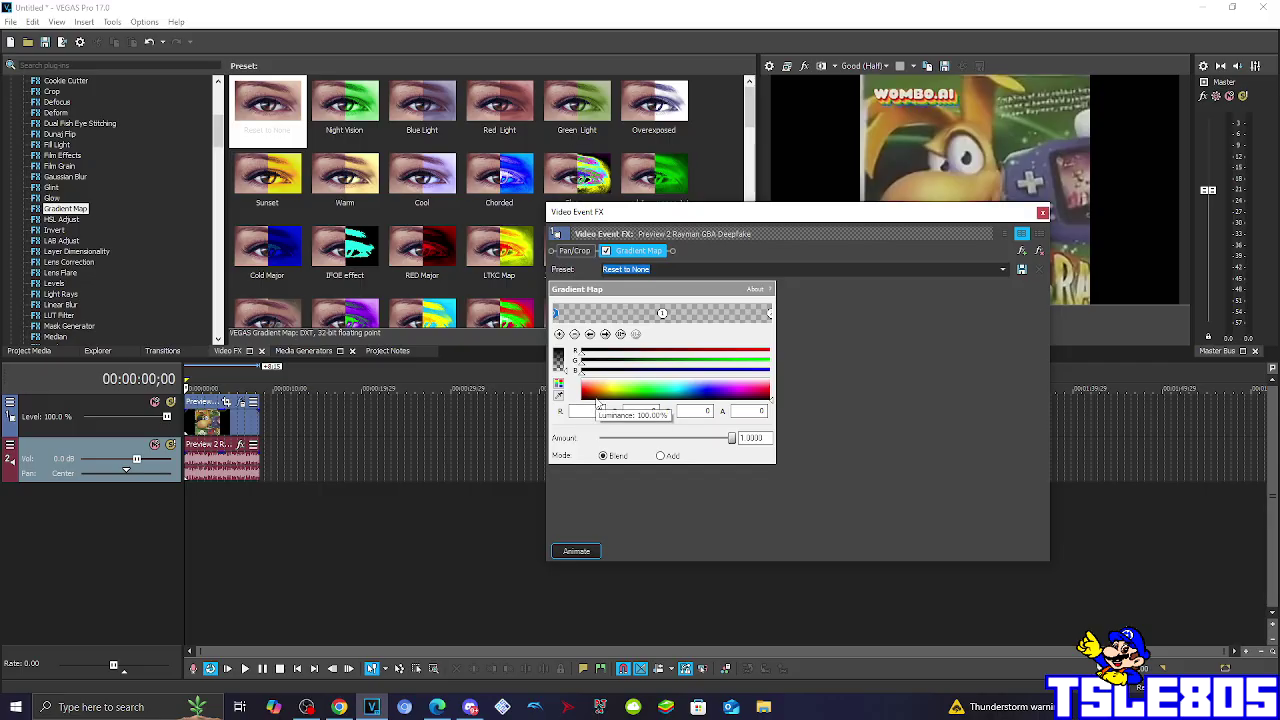
pyautogui.press('Return')
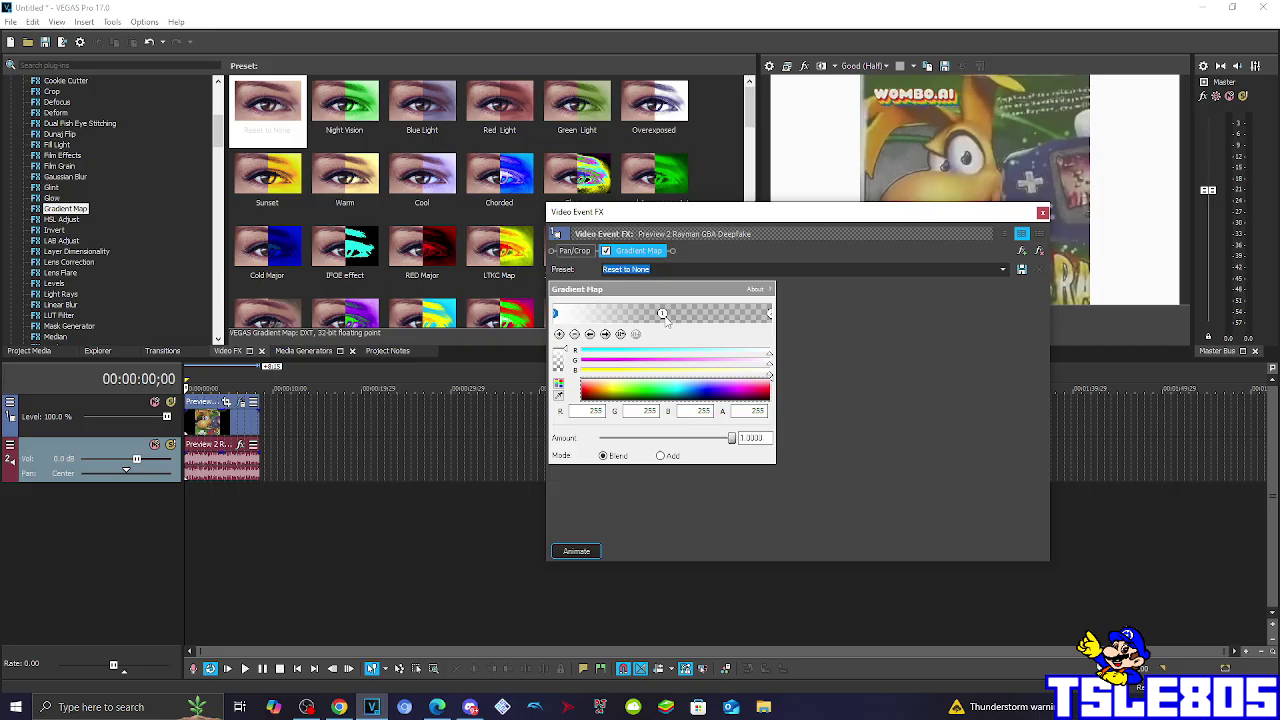
pyautogui.click(664, 316)
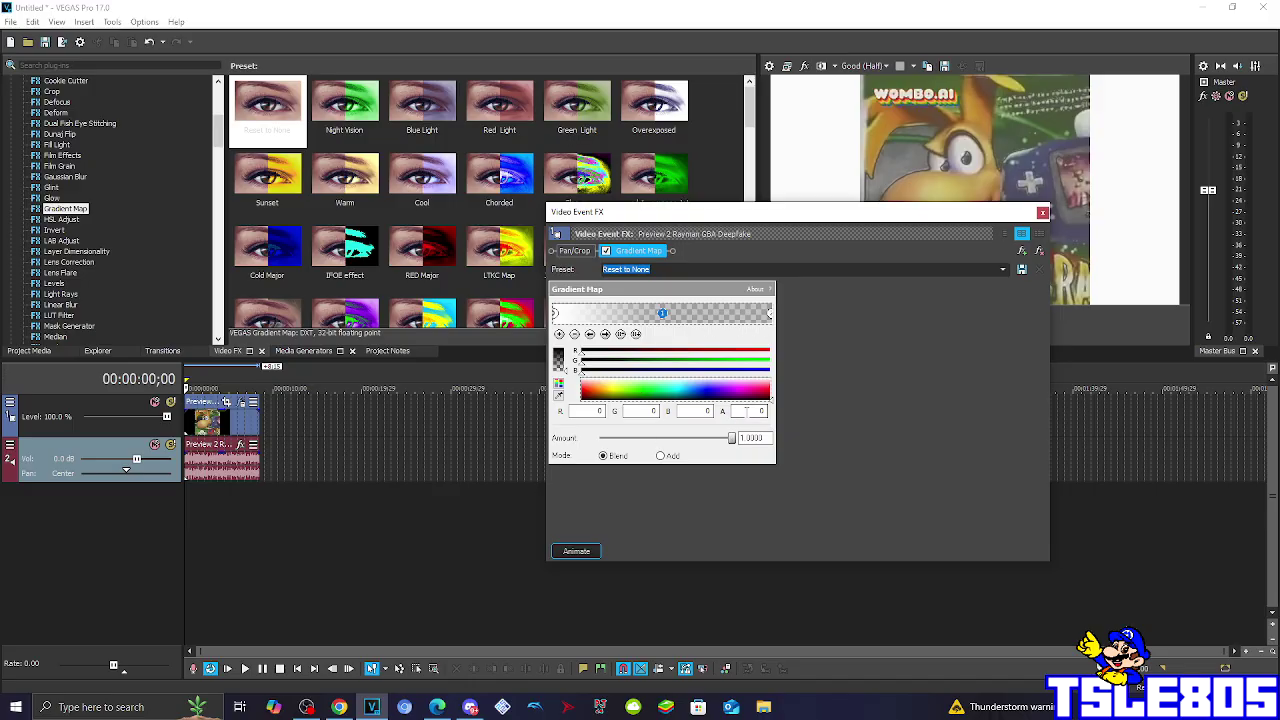
pyautogui.doubleClick(746, 411)
pyautogui.write('255')
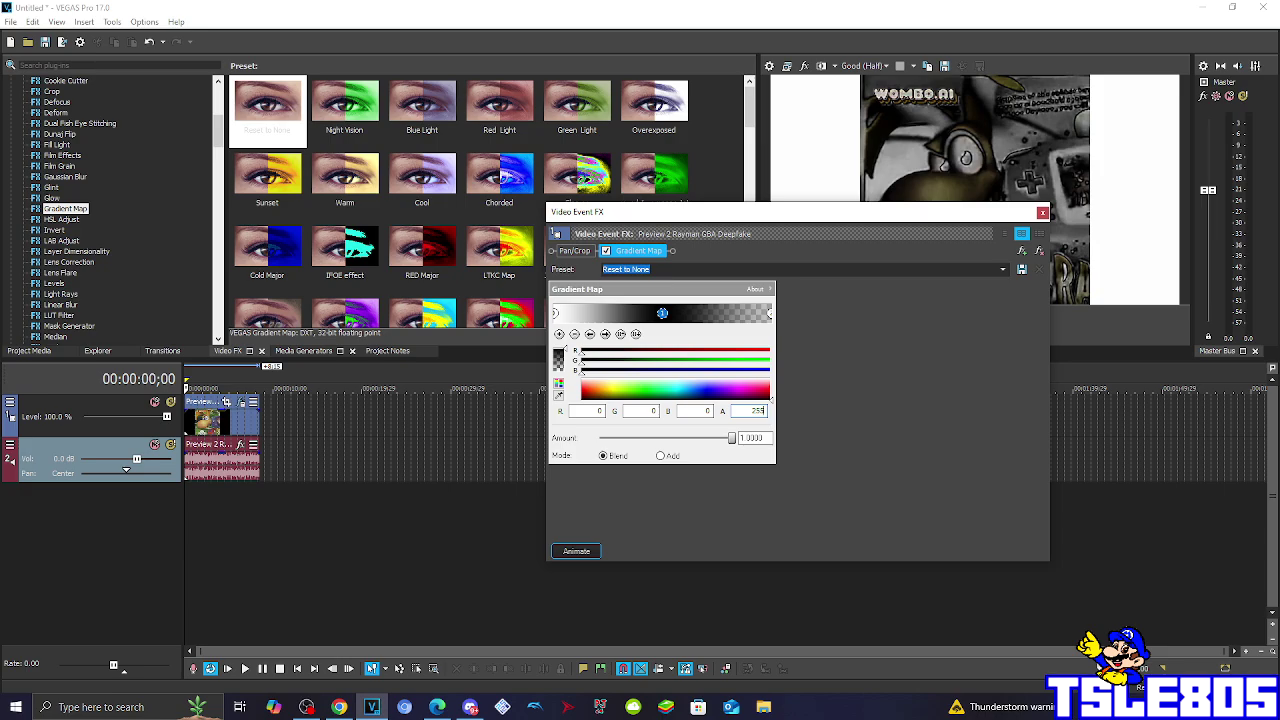
# Make the right gradient stop opaque grey (RGB 128, A 255), save as 'black chorded', and close.
pyautogui.click(769, 315)
pyautogui.click(592, 411)
pyautogui.write('128')
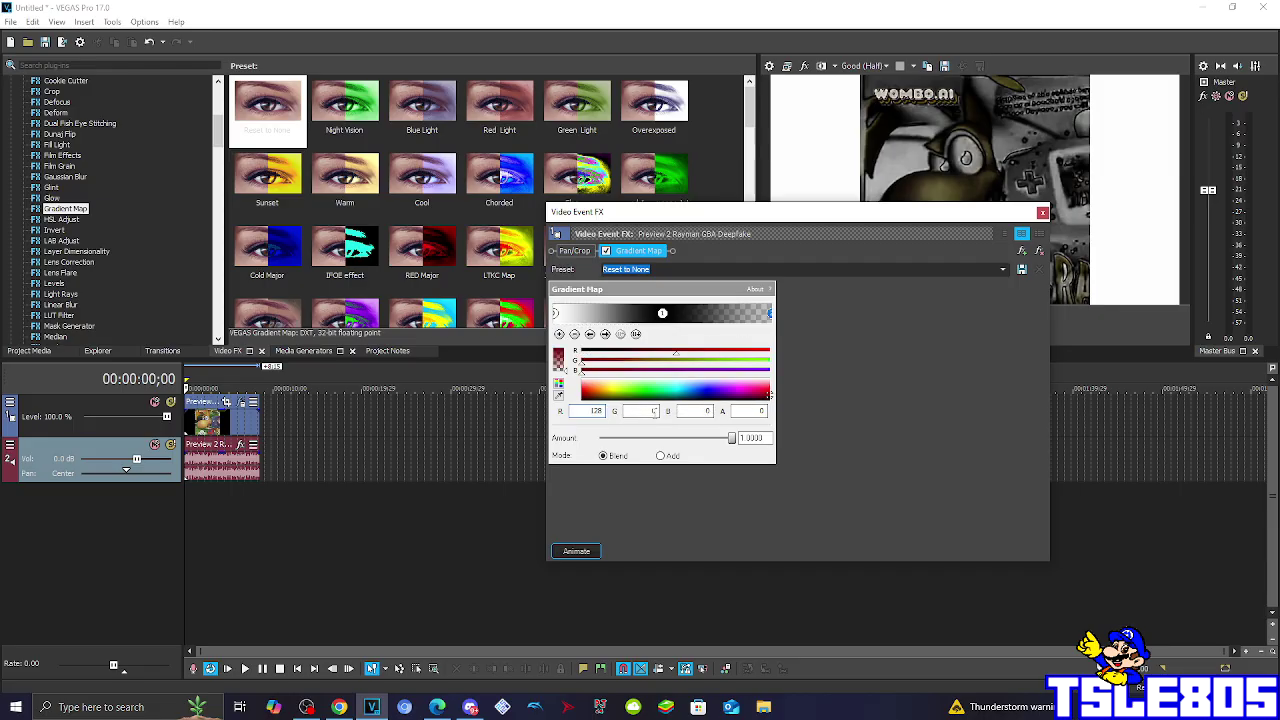
pyautogui.click(654, 411)
pyautogui.write('128')
pyautogui.click(703, 411)
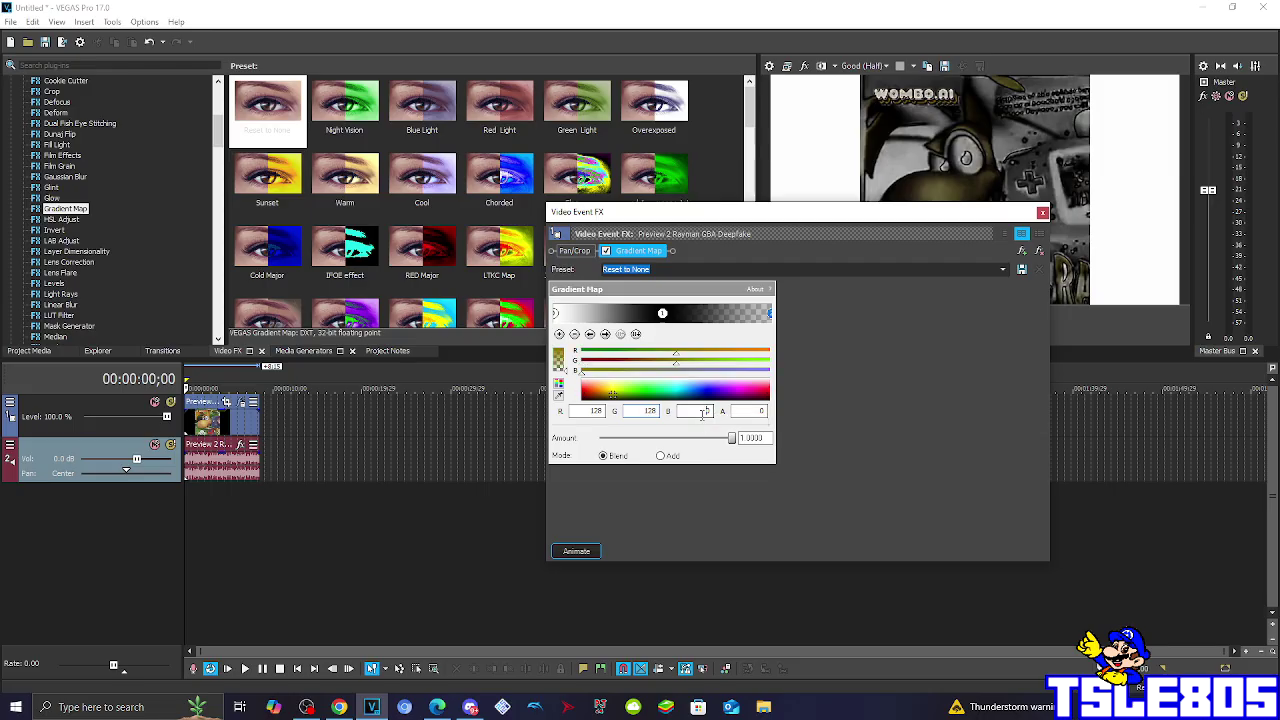
pyautogui.write('128')
pyautogui.click(758, 411)
pyautogui.write('255')
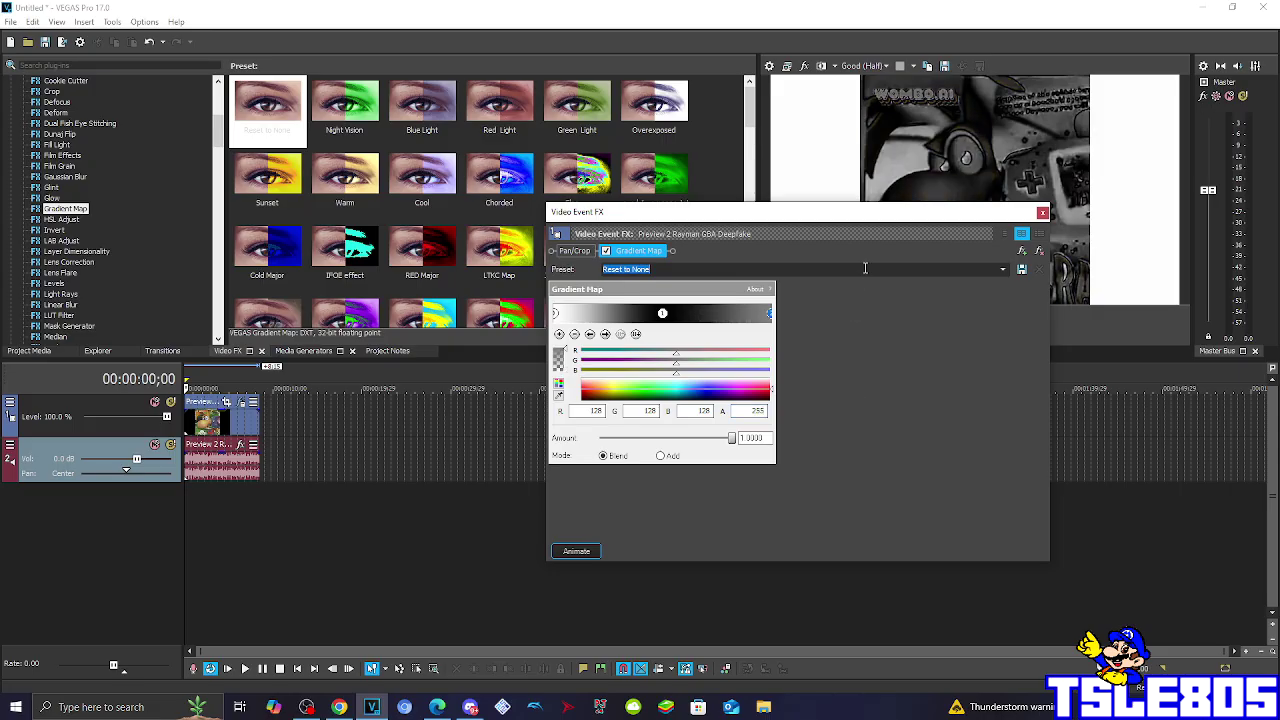
pyautogui.write('black chorded')
pyautogui.click(1042, 212)
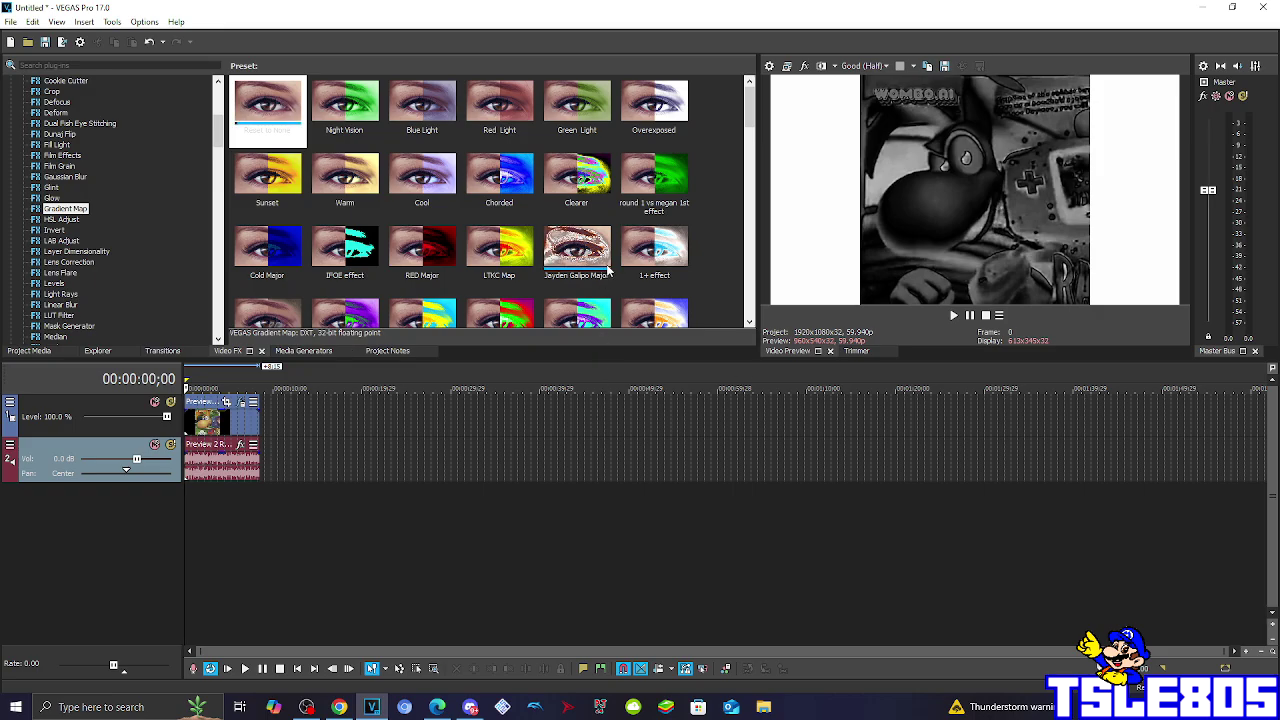
# Open the audio Plug-In Chooser for the Rayman clip's audio event.
pyautogui.scroll(-5, 607, 270)
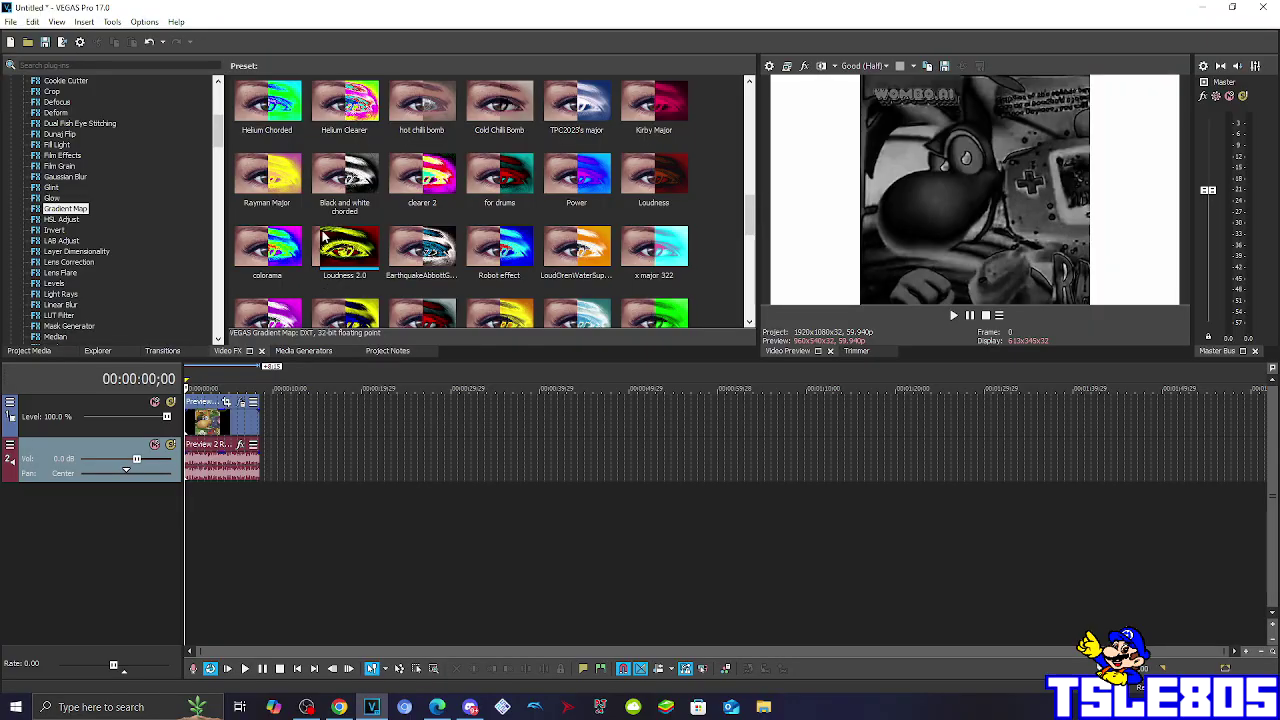
pyautogui.click(191, 470)
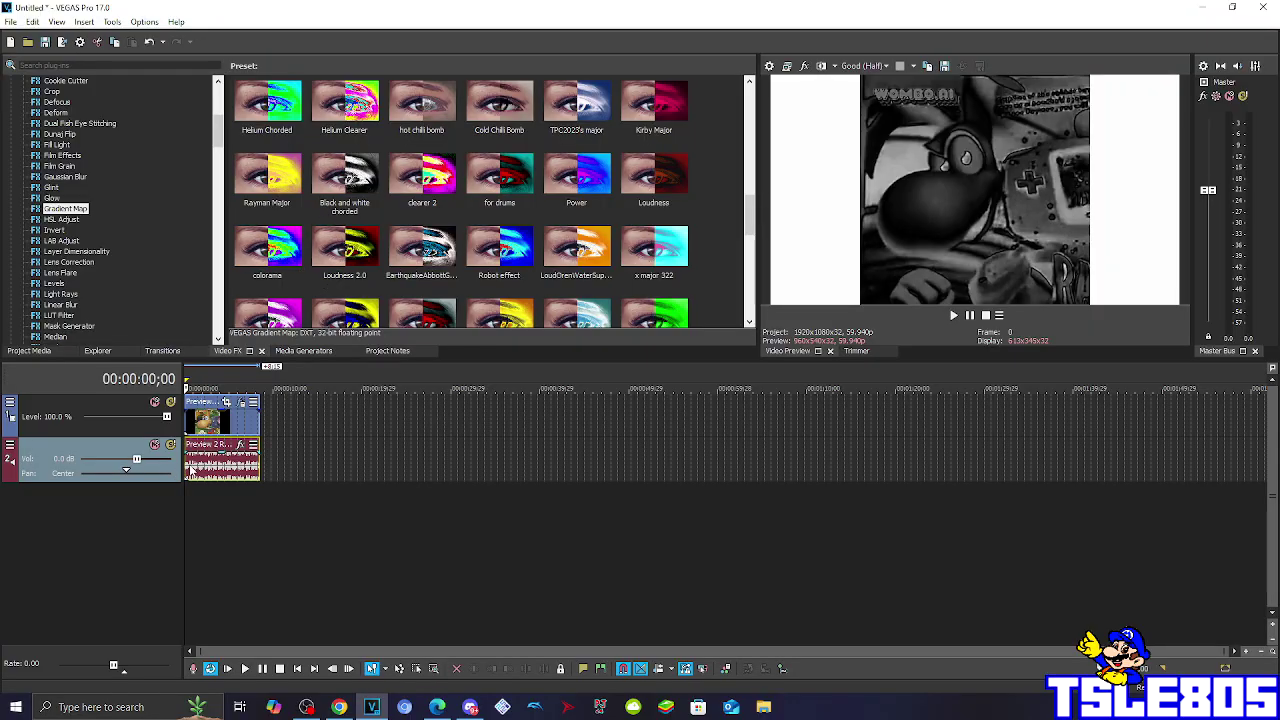
pyautogui.click(239, 444)
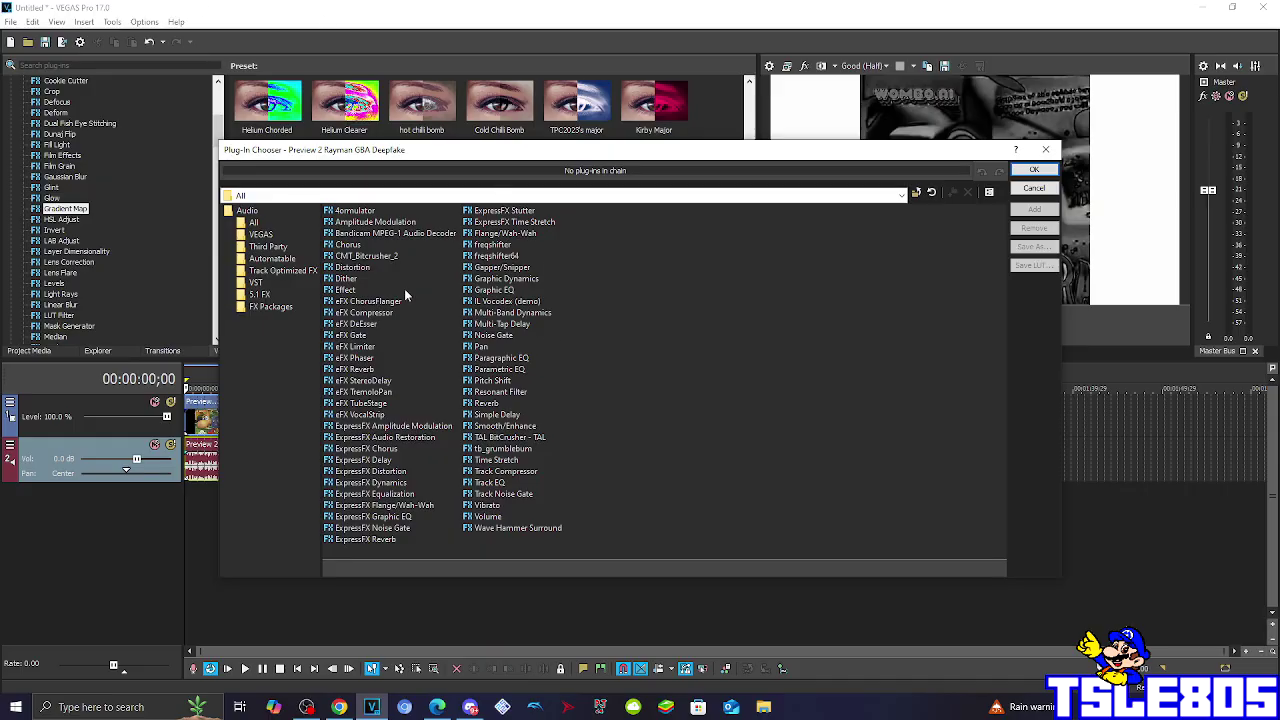
# Add IL Vocodex (demo) to the audio event's effect chain and confirm with OK.
pyautogui.click(490, 300)
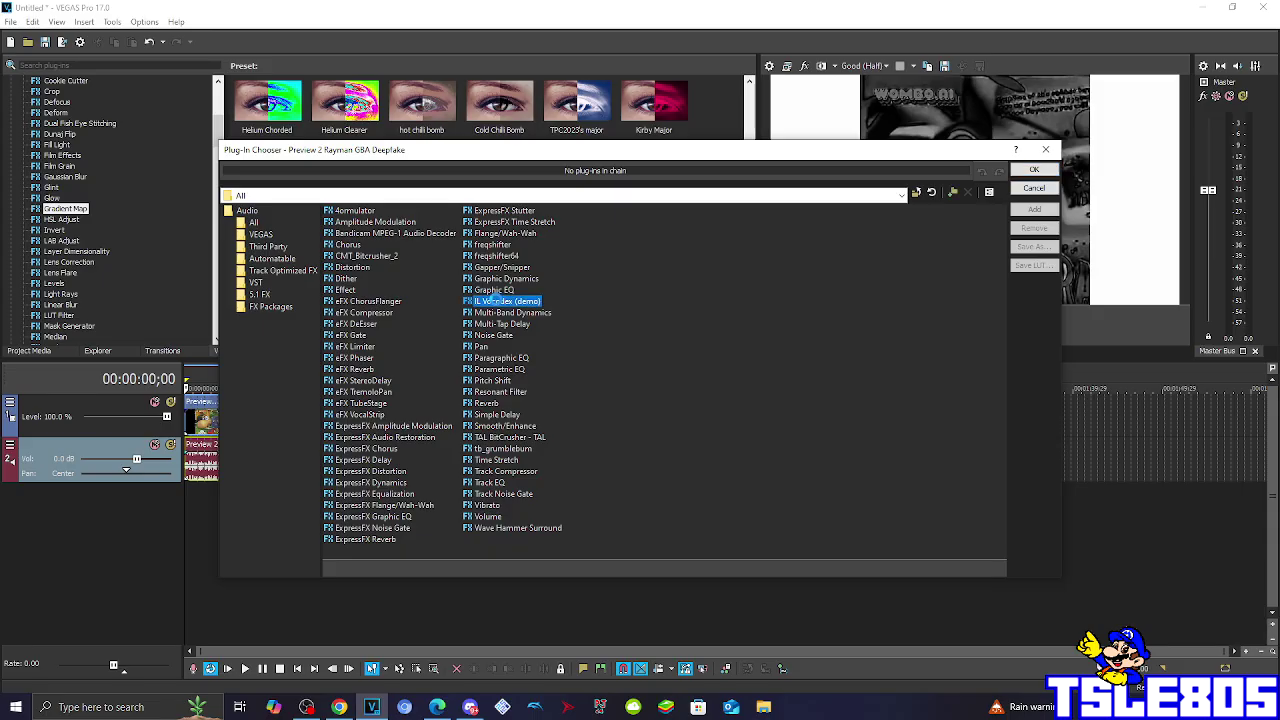
pyautogui.doubleClick(495, 300)
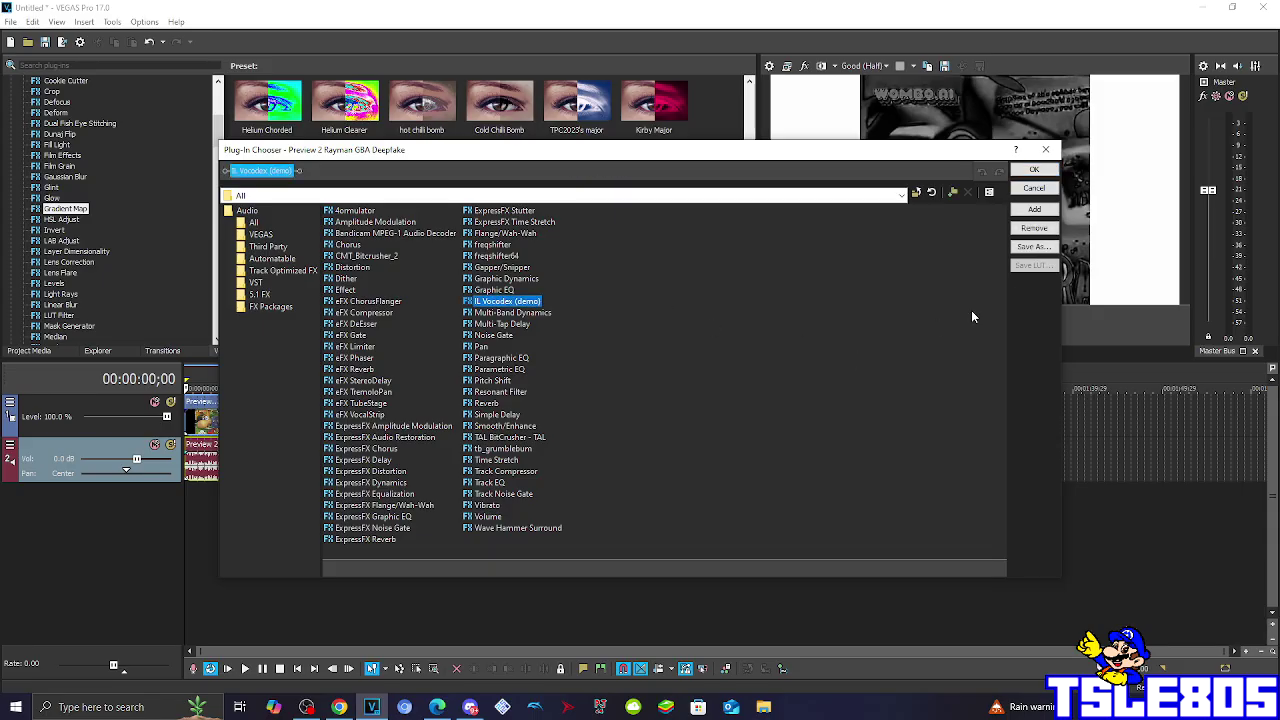
pyautogui.click(1034, 170)
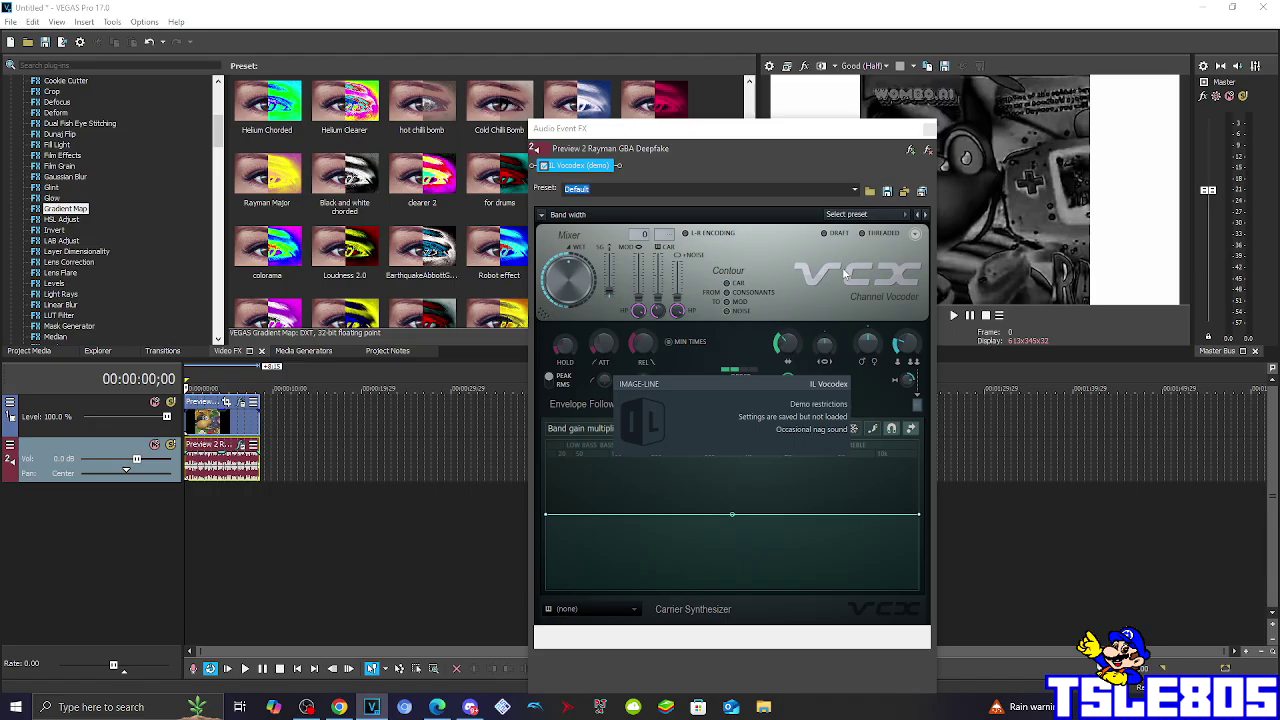
# Load IL Vocodex's Chord preset with a four-note chord, close it, and switch to OBS Studio.
pyautogui.click(866, 214)
pyautogui.click(848, 327)
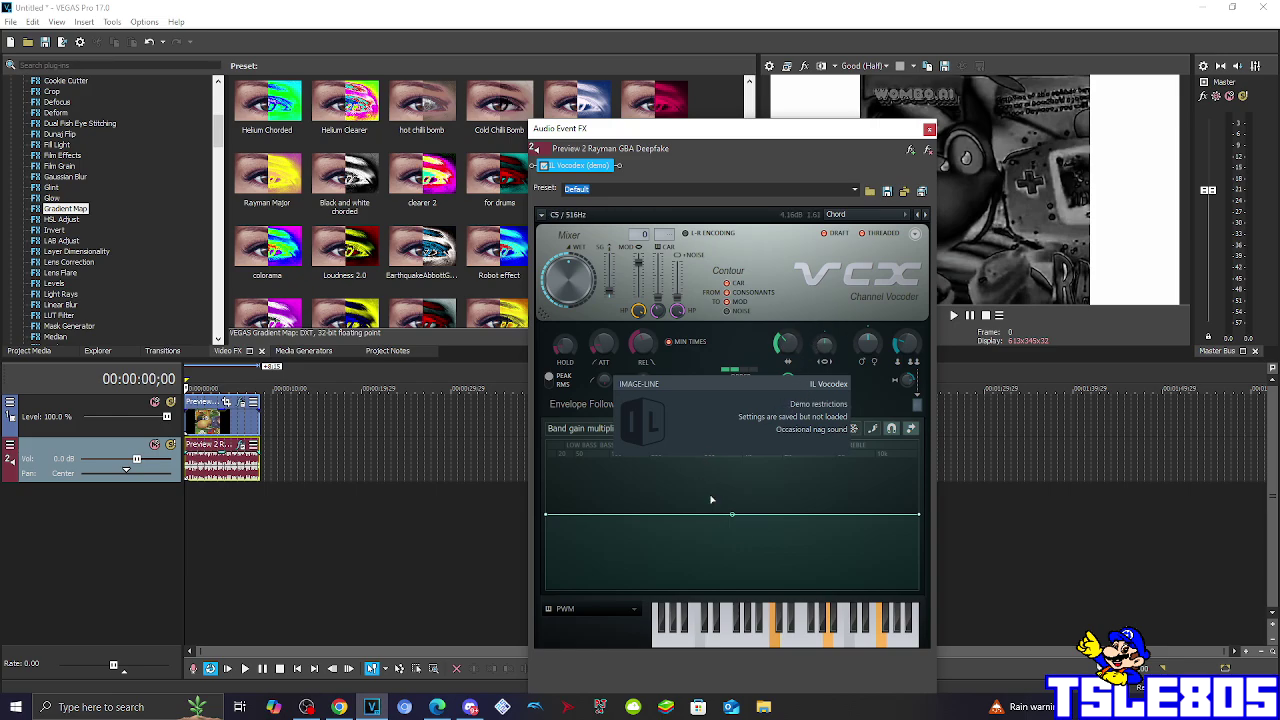
pyautogui.click(775, 640)
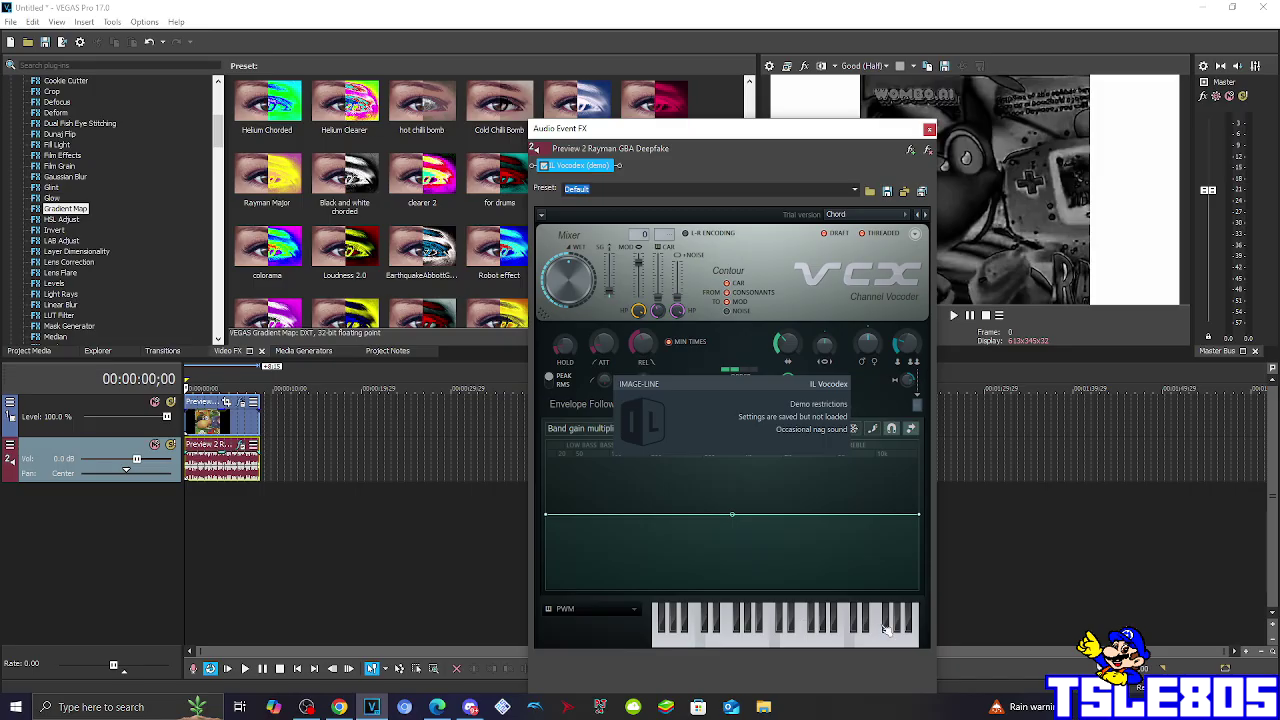
pyautogui.click(681, 641)
pyautogui.click(712, 642)
pyautogui.click(734, 642)
pyautogui.click(777, 642)
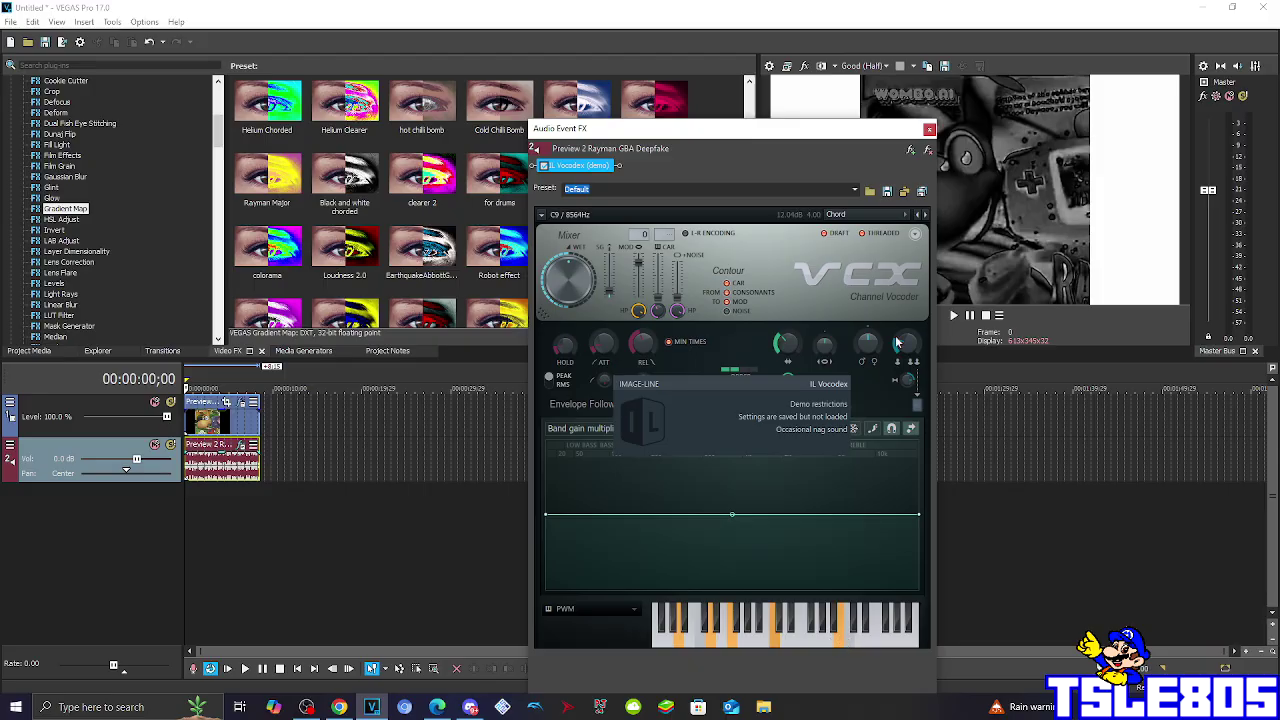
pyautogui.click(929, 129)
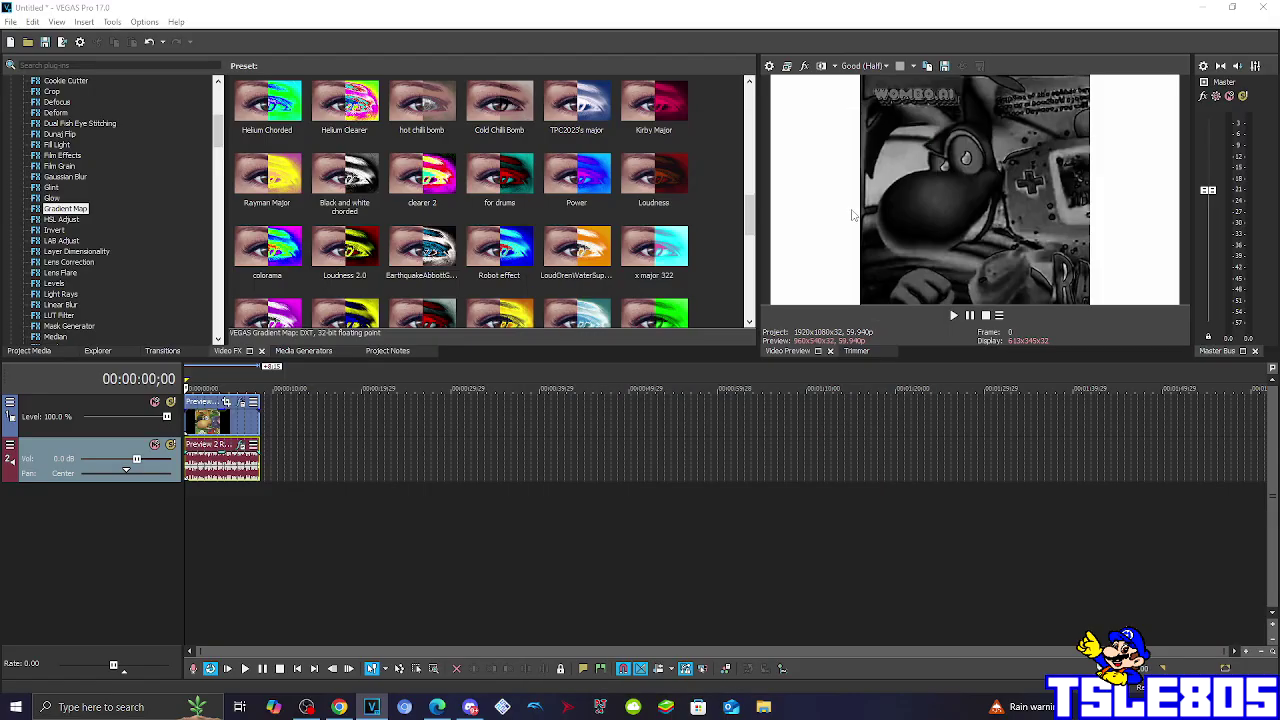
pyautogui.click(308, 706)
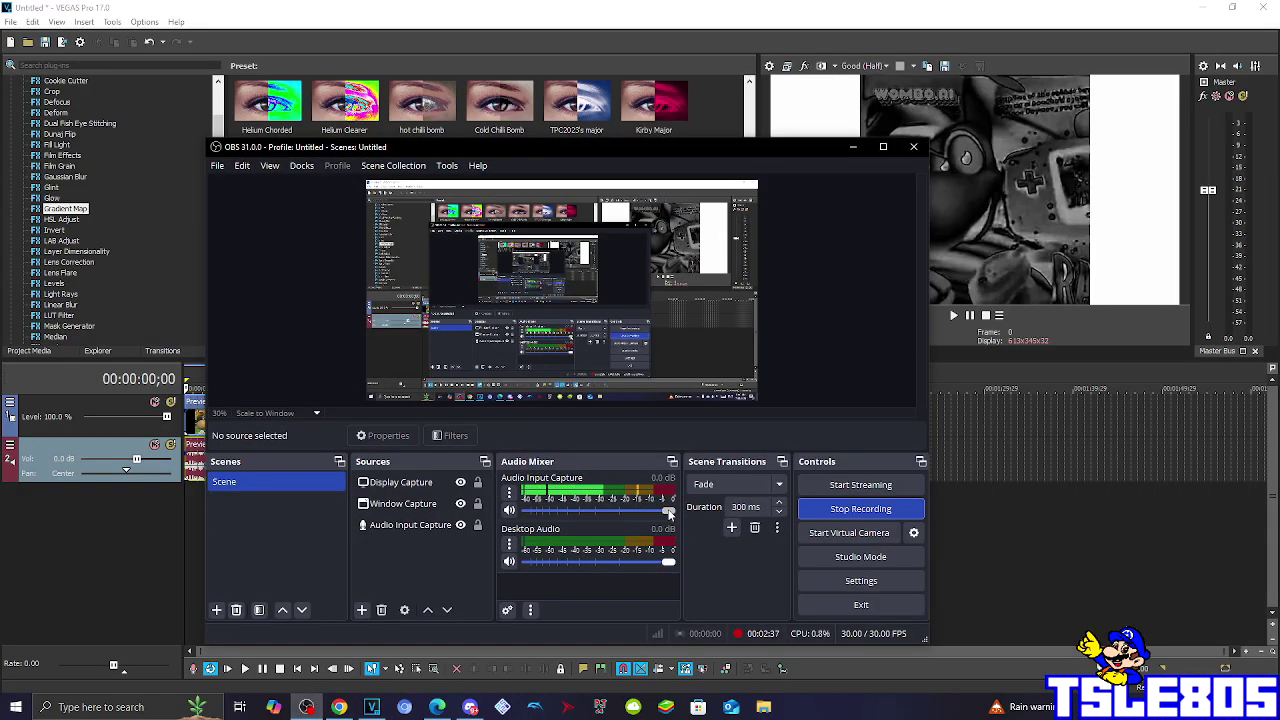
# Drop OBS's Audio Input Capture fader to minimum, minimize OBS, and play the clip in VEGAS.
pyautogui.moveTo(668, 510); pyautogui.dragTo(356, 544)
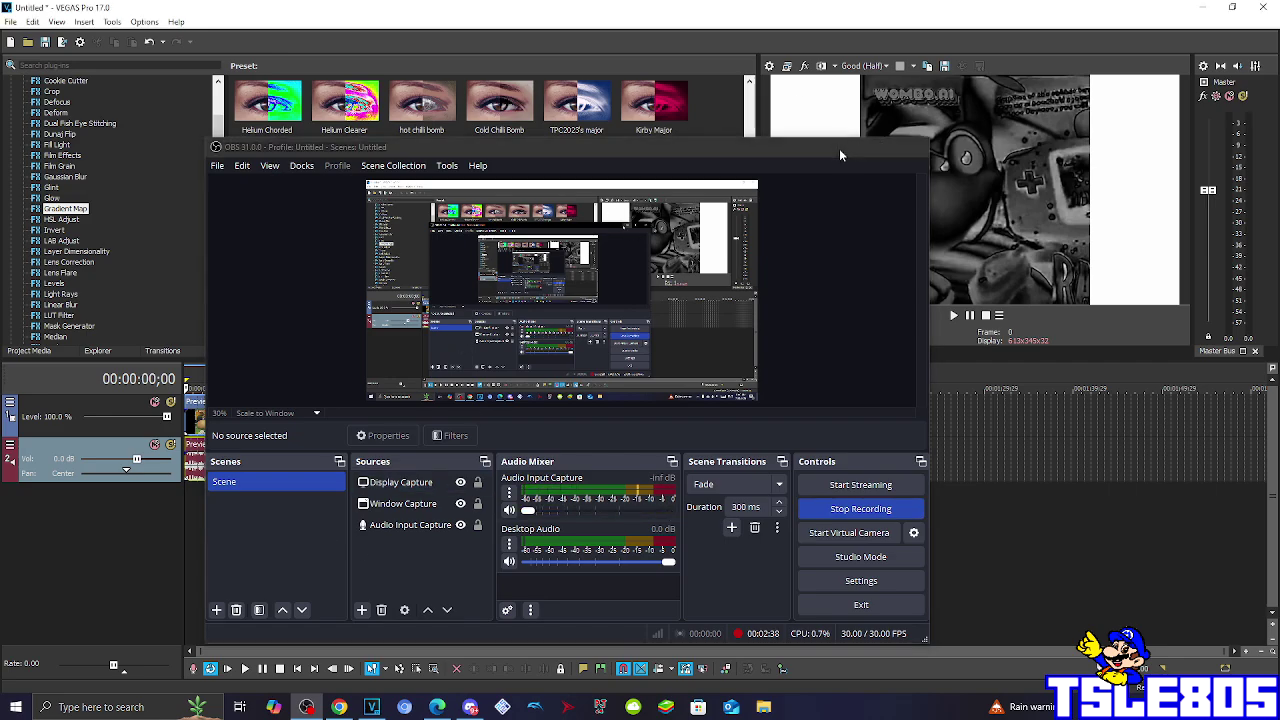
pyautogui.click(852, 146)
pyautogui.press('space')
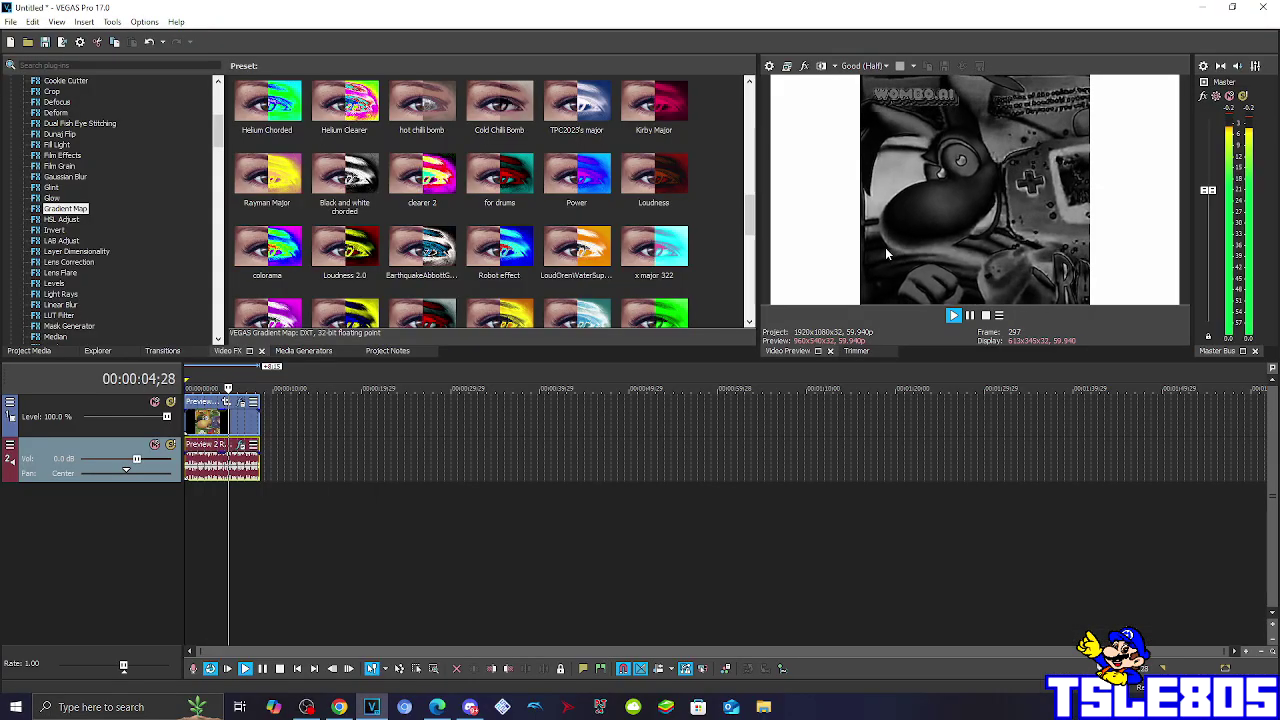
# Bring OBS back and raise the Audio Input Capture fader to 0.0 dB.
pyautogui.click(306, 707)
pyautogui.moveTo(533, 511); pyautogui.dragTo(668, 511)
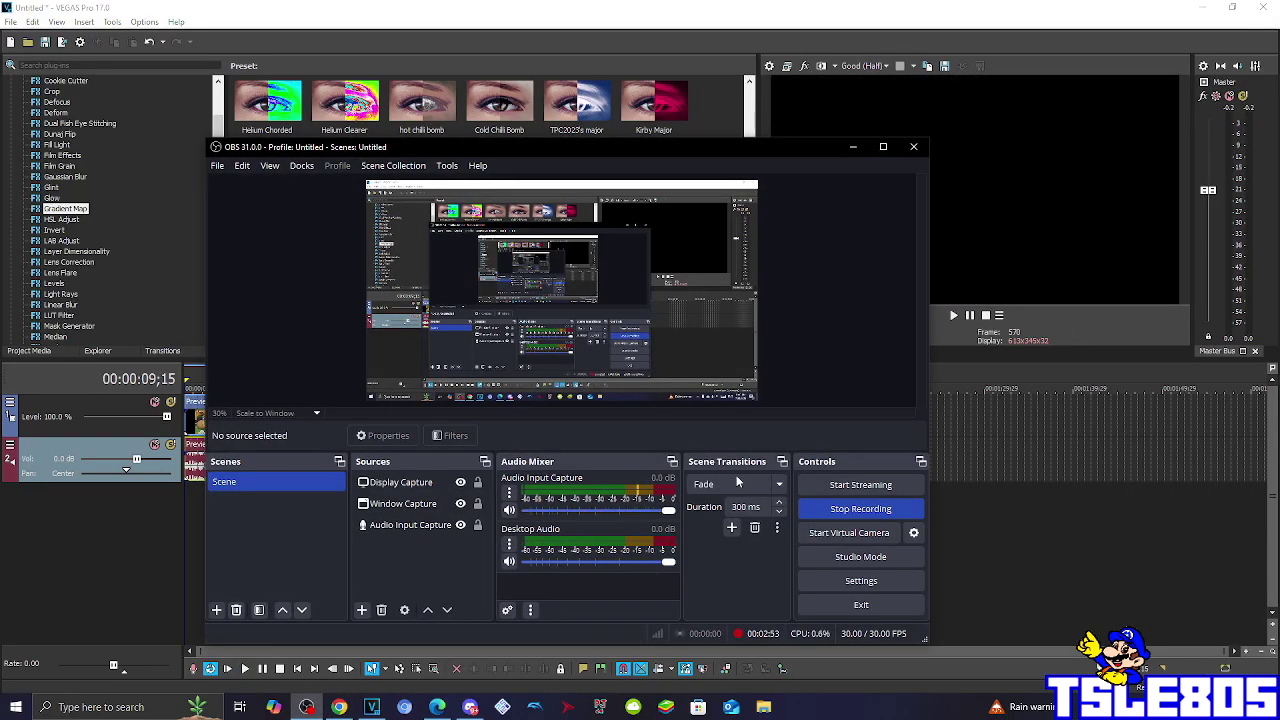